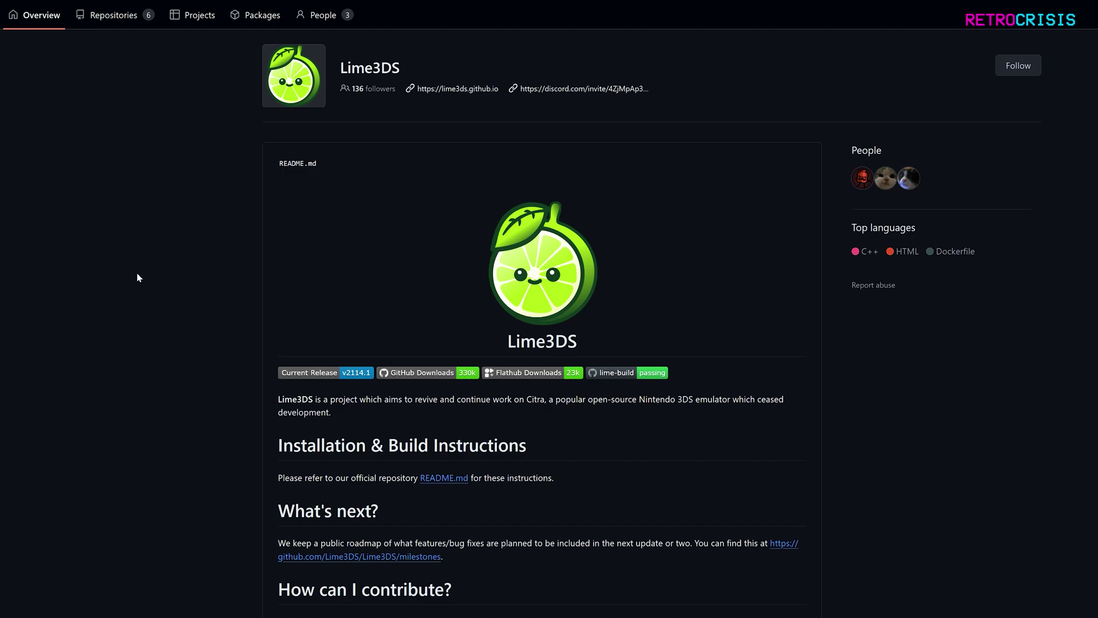
Step: Open the Lime3DS repository from the project's overview page and go to its full list of releases
middle_click(174, 244)
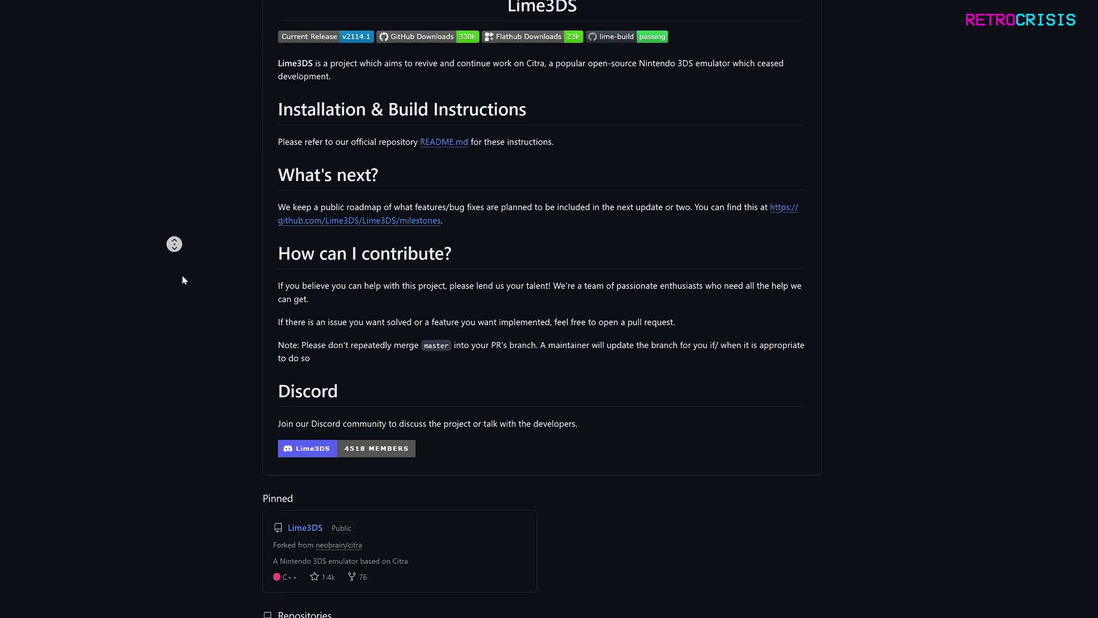
middle_click(182, 277)
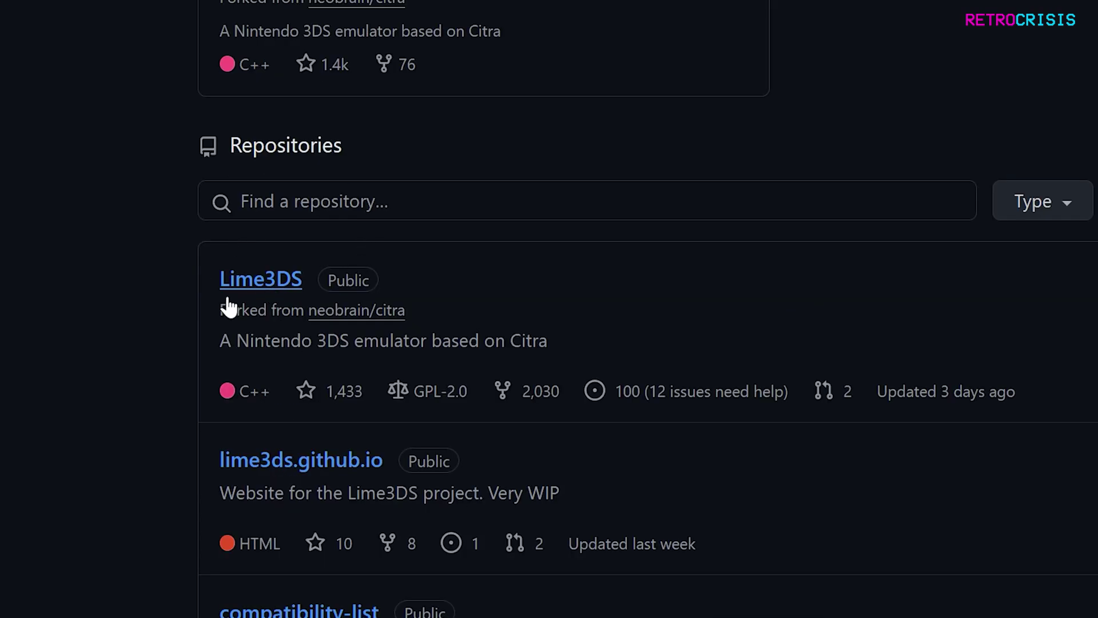
left_click(282, 286)
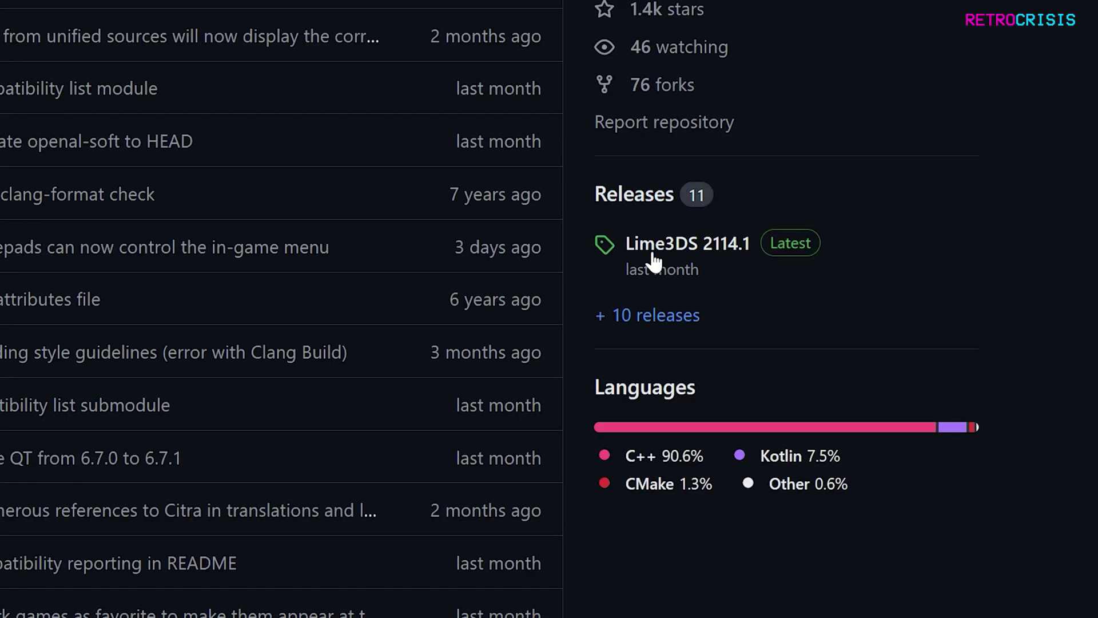
left_click(640, 319)
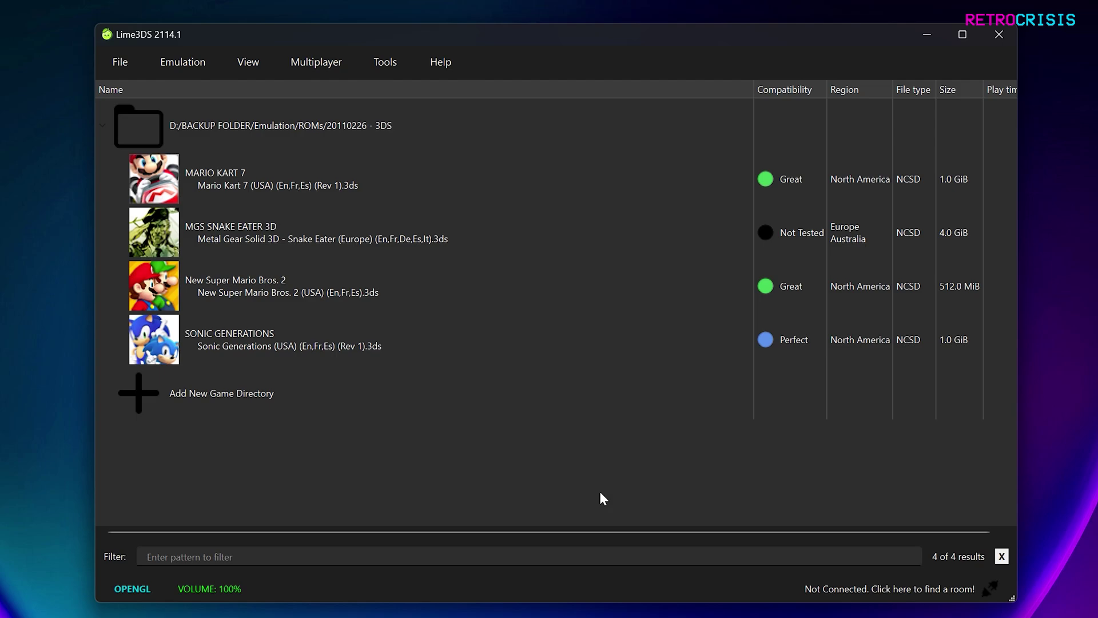
Step: Open the emulator's configuration and set the system username to RC
left_click(192, 69)
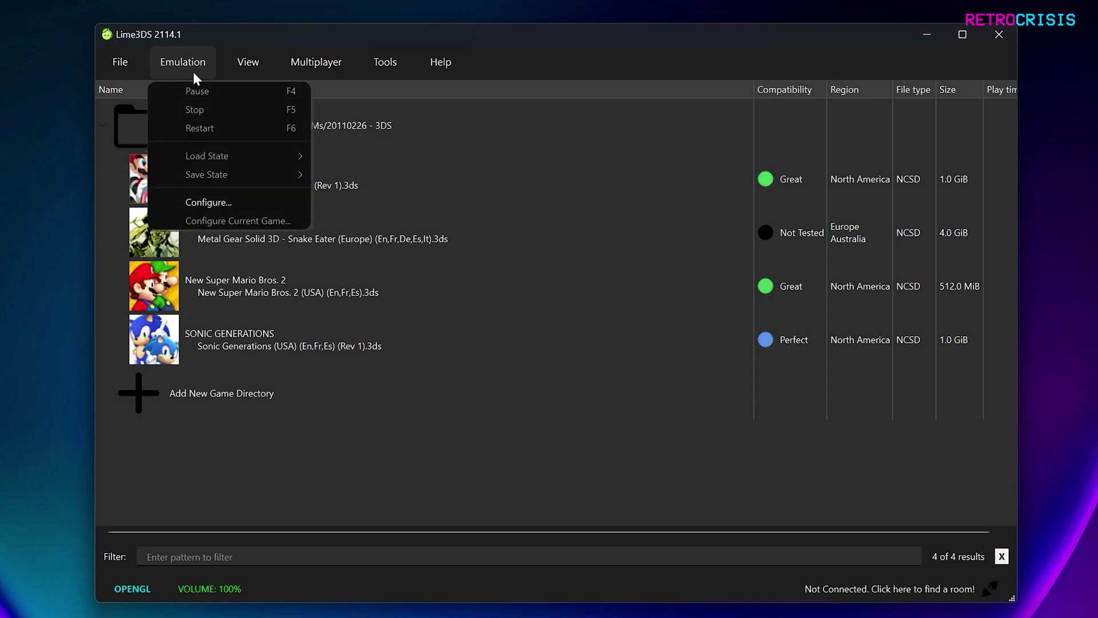
left_click(233, 200)
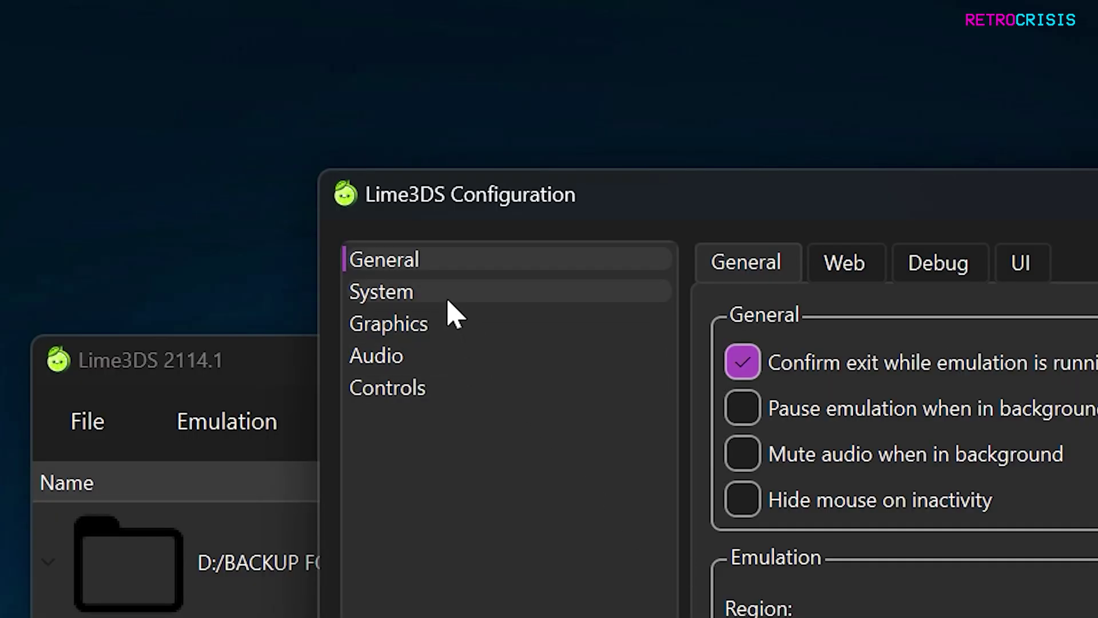
left_click(448, 299)
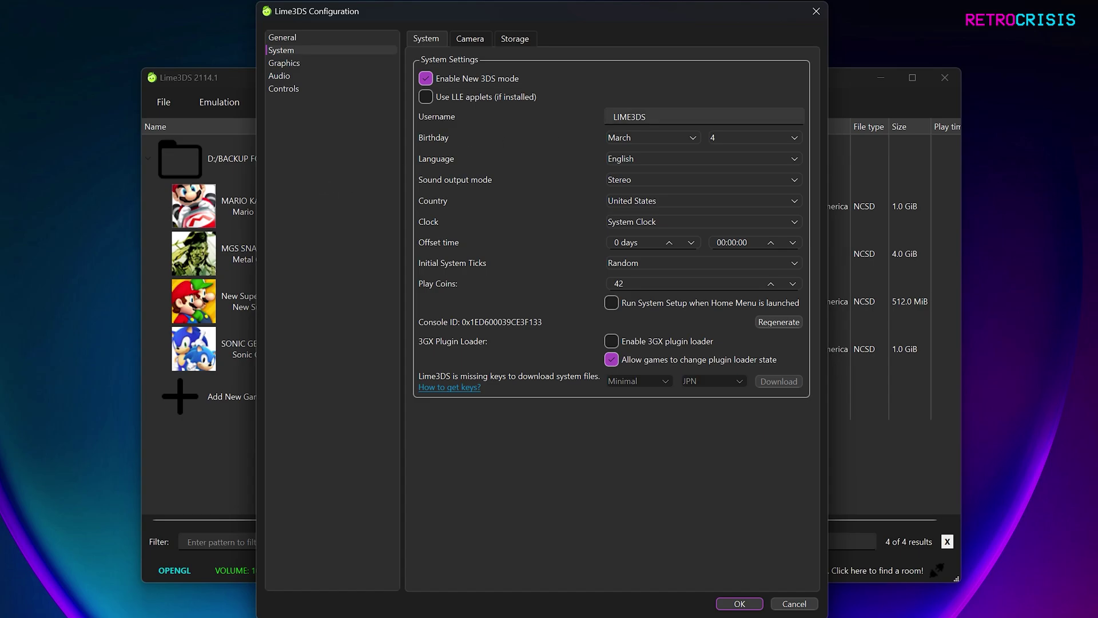
left_click(629, 116)
double_click(629, 117)
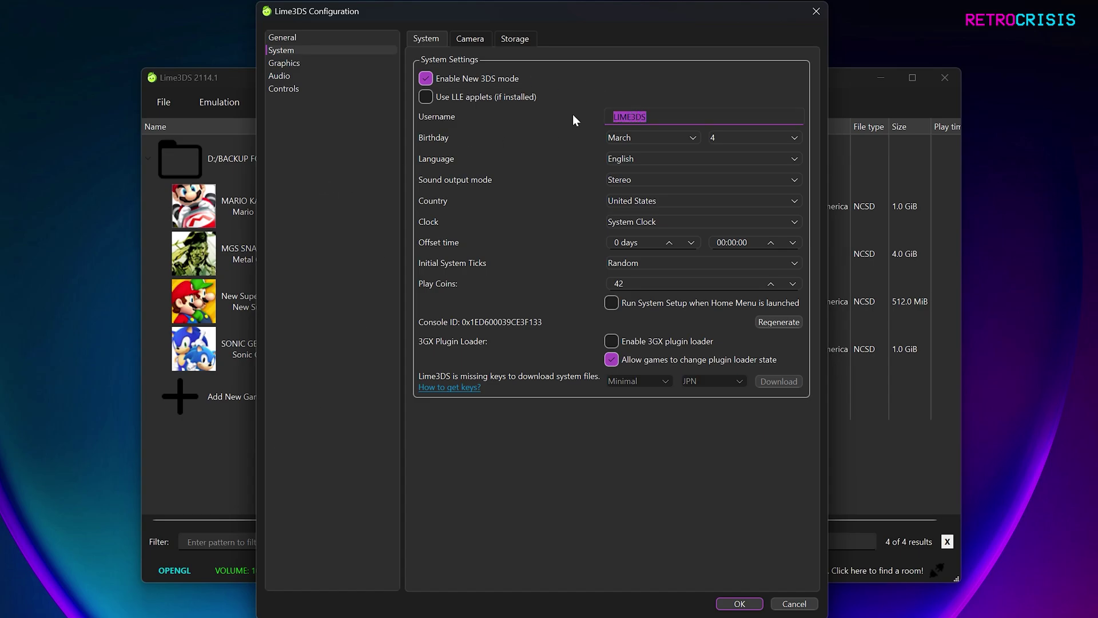
type("RC")
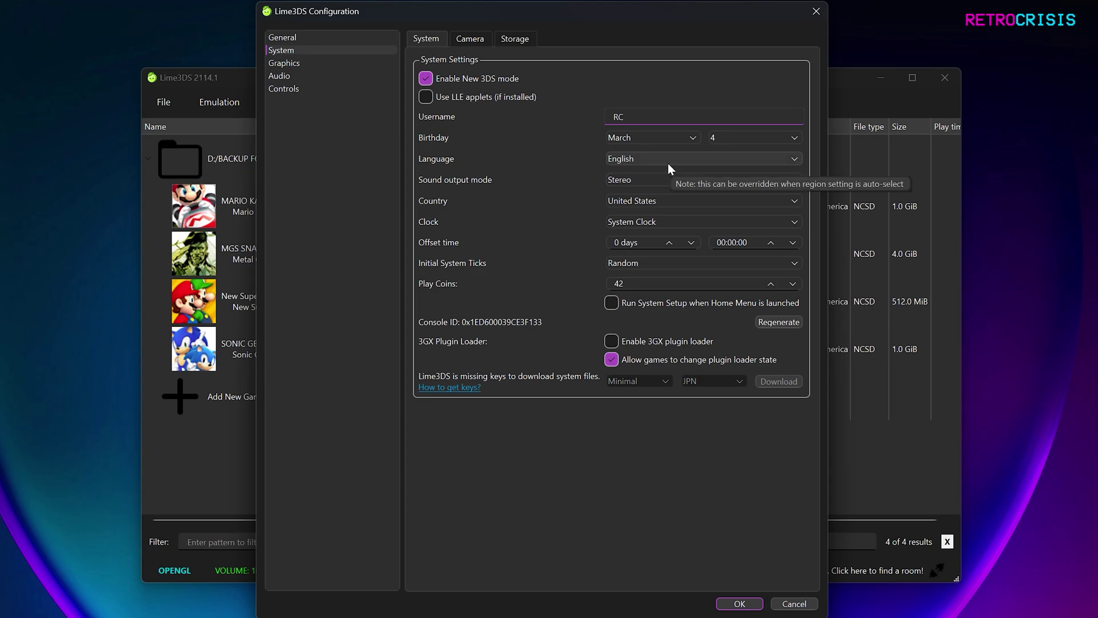
Step: Look through the available countries in the system settings and leave the selection as it is
left_click(683, 201)
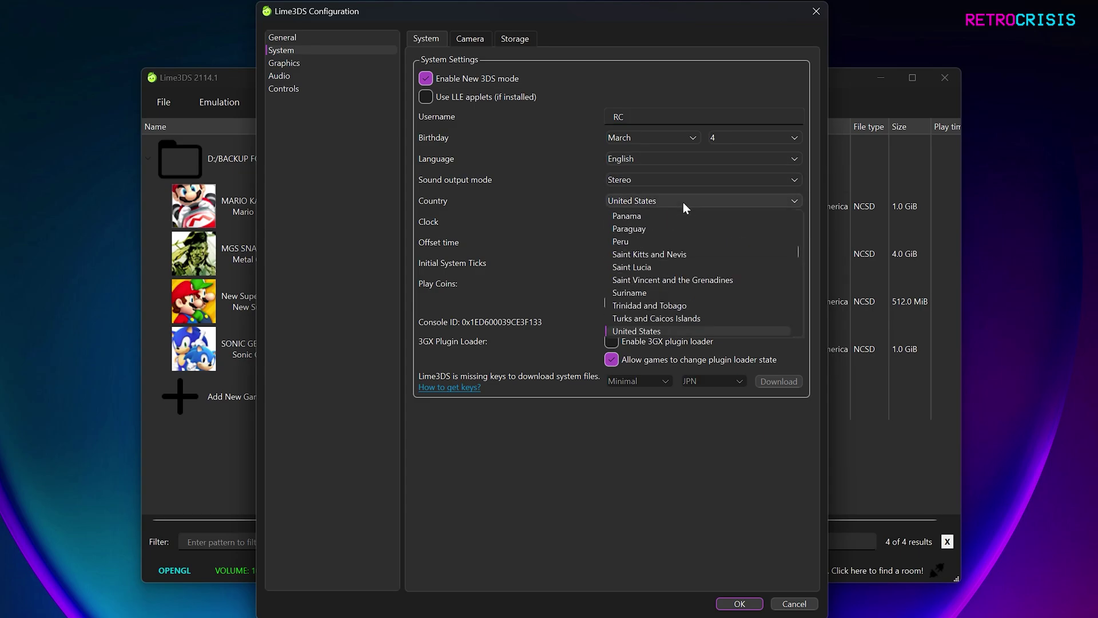
scroll(696, 248, "down", 1)
key("Escape")
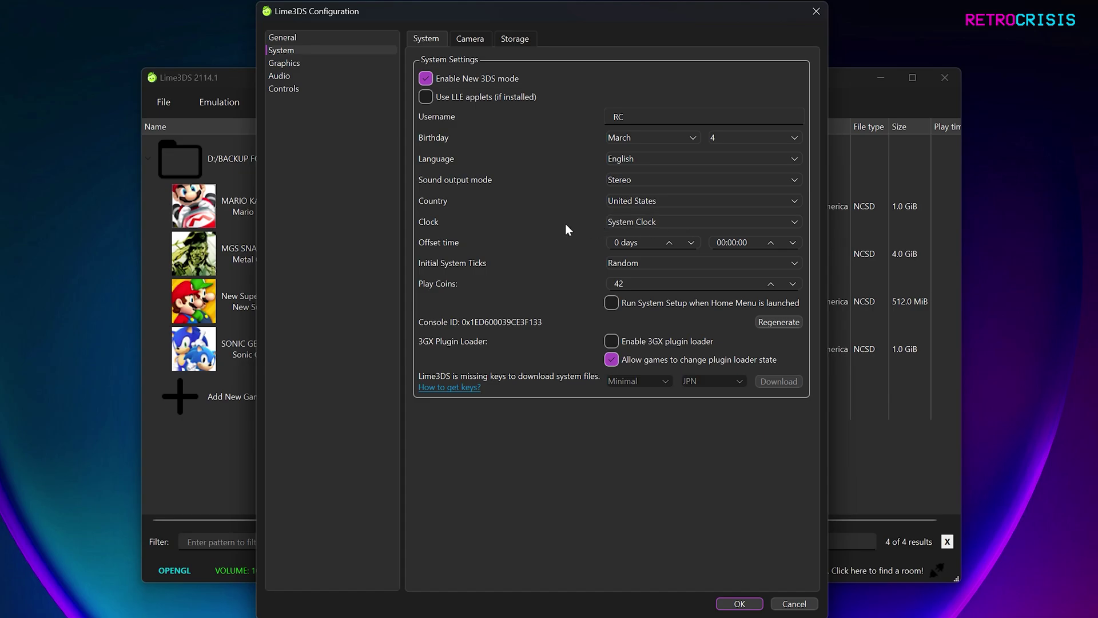
Step: Review the internal resolution options in the graphics enhancement settings without choosing a new one
left_click(310, 62)
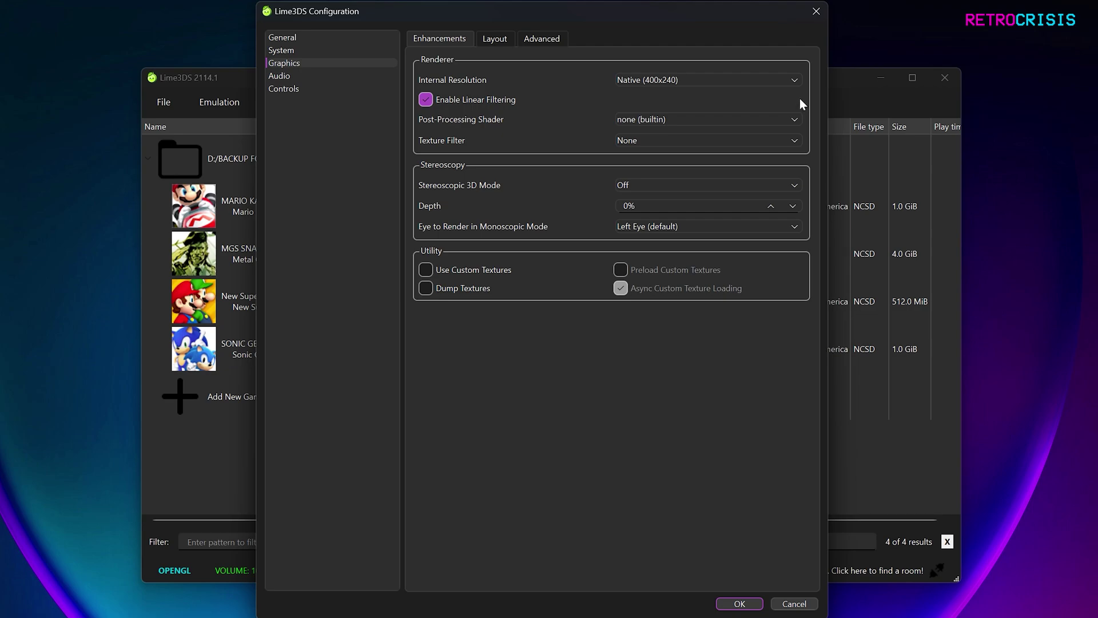
left_click(794, 77)
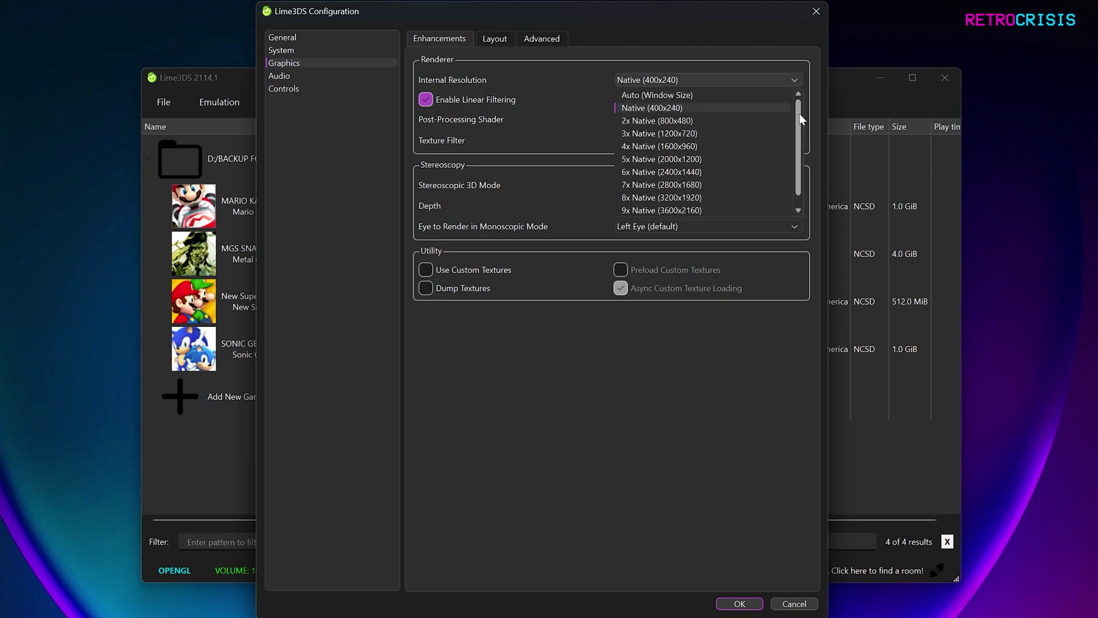
left_click_drag(798, 113, 798, 125)
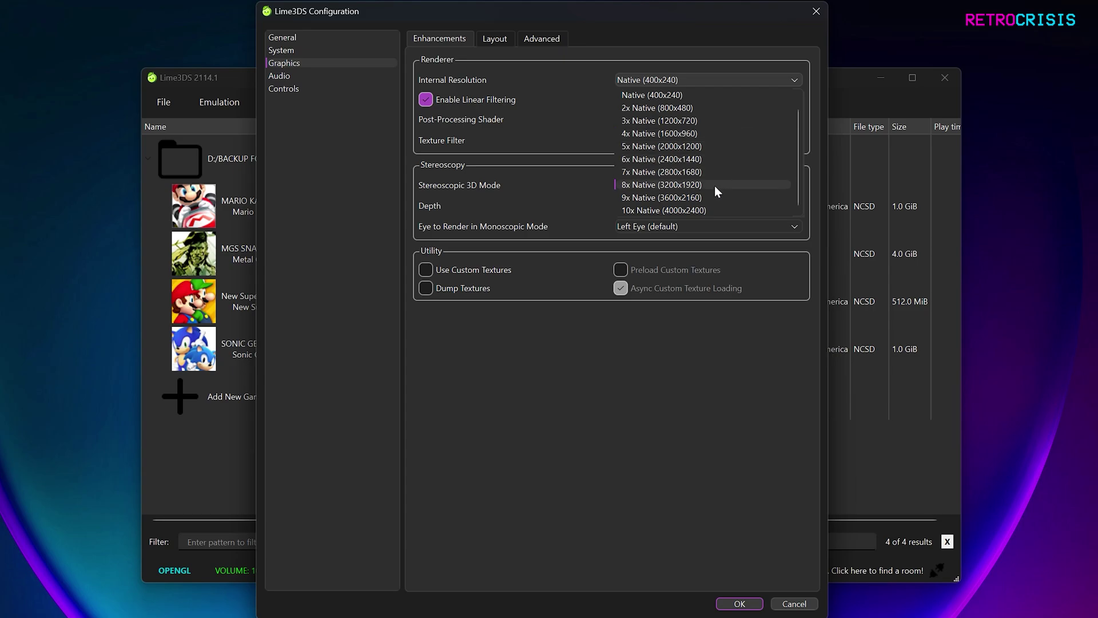
left_click(548, 88)
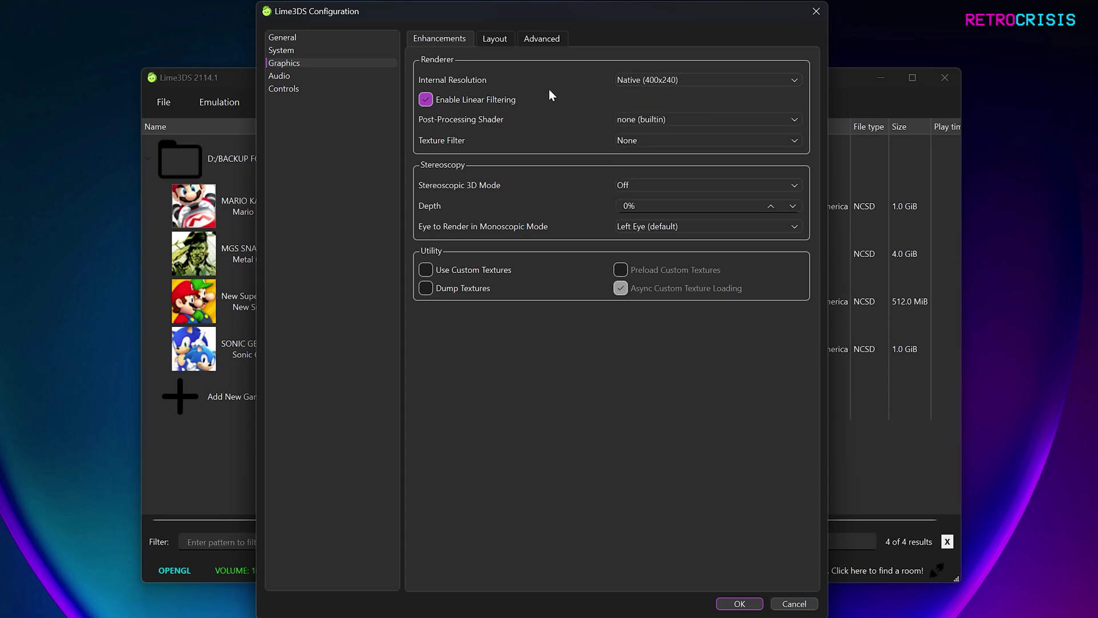
Step: Set the graphics API to Vulkan with NVIDIA GeForce RTX 2060 as the physical device
left_click(543, 42)
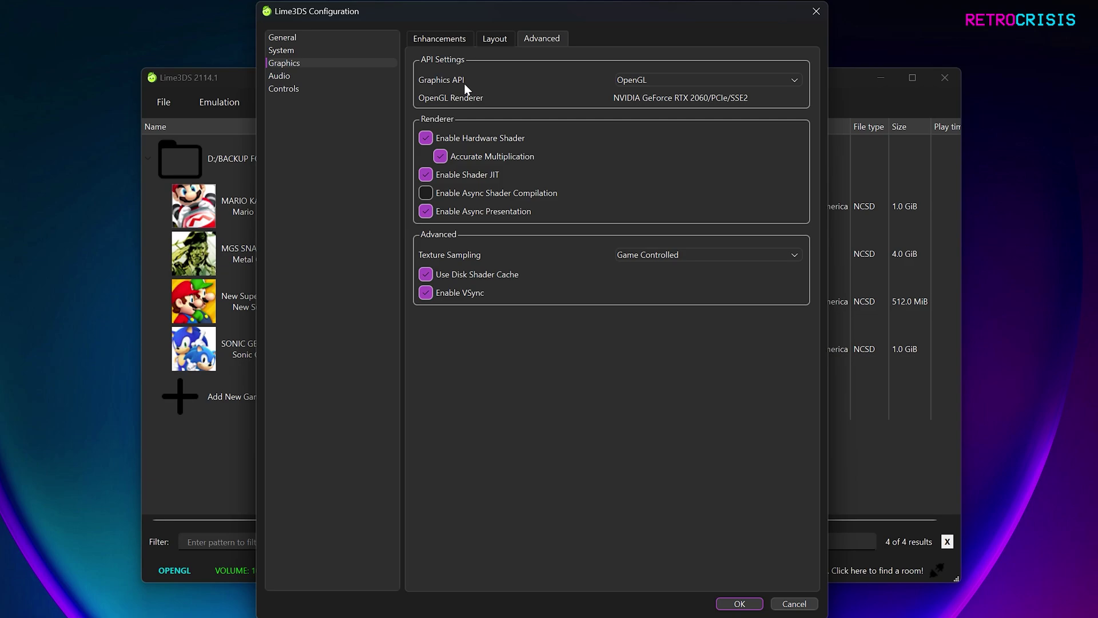
left_click(760, 75)
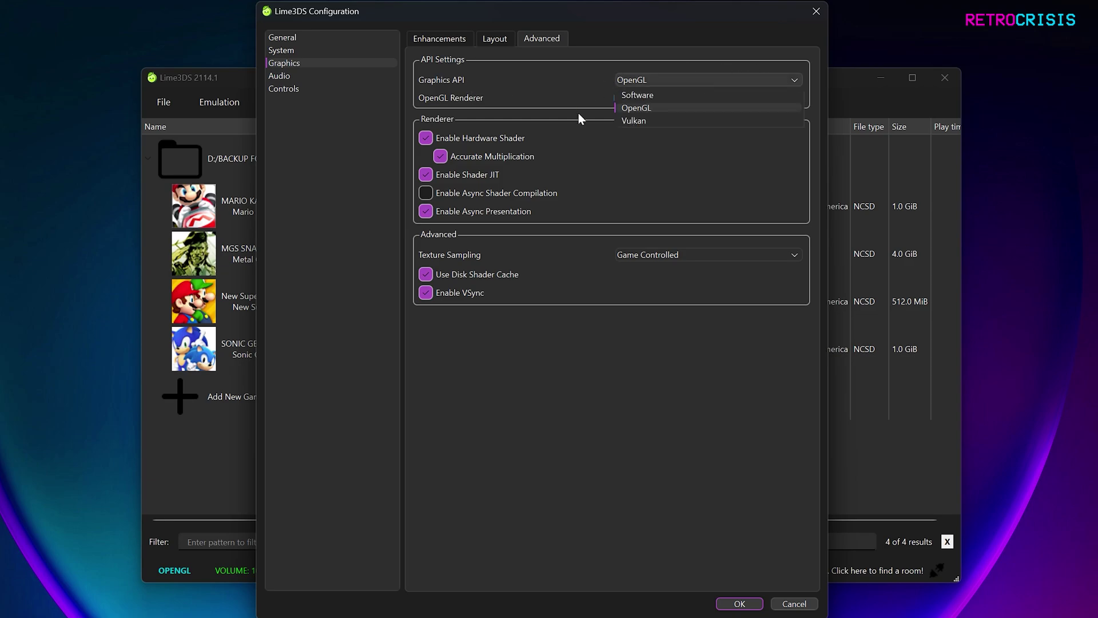
left_click(680, 122)
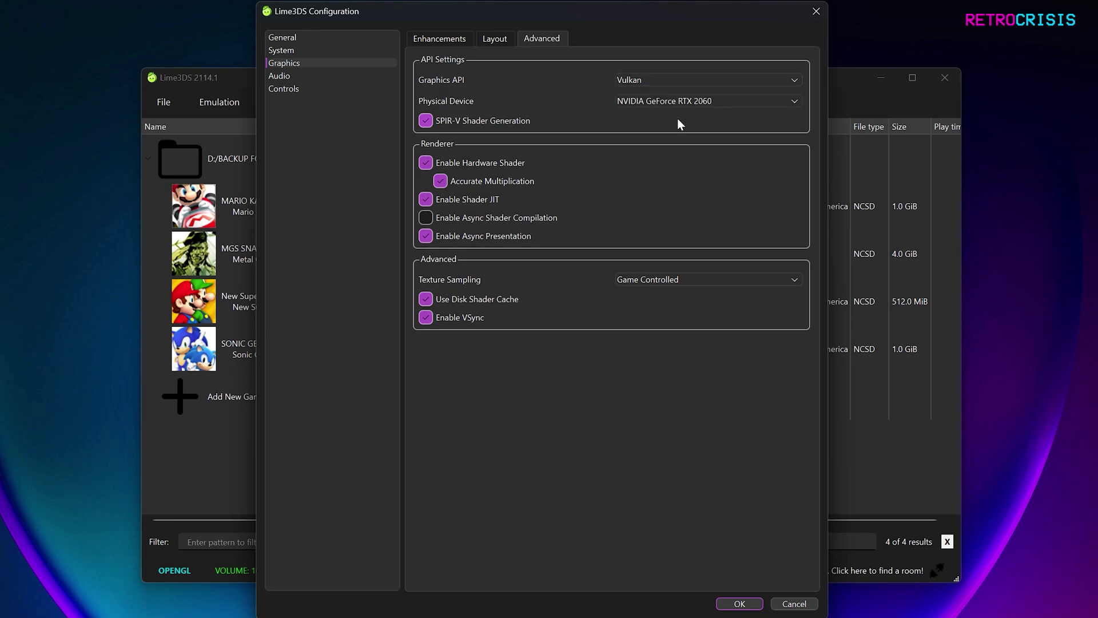
left_click(786, 98)
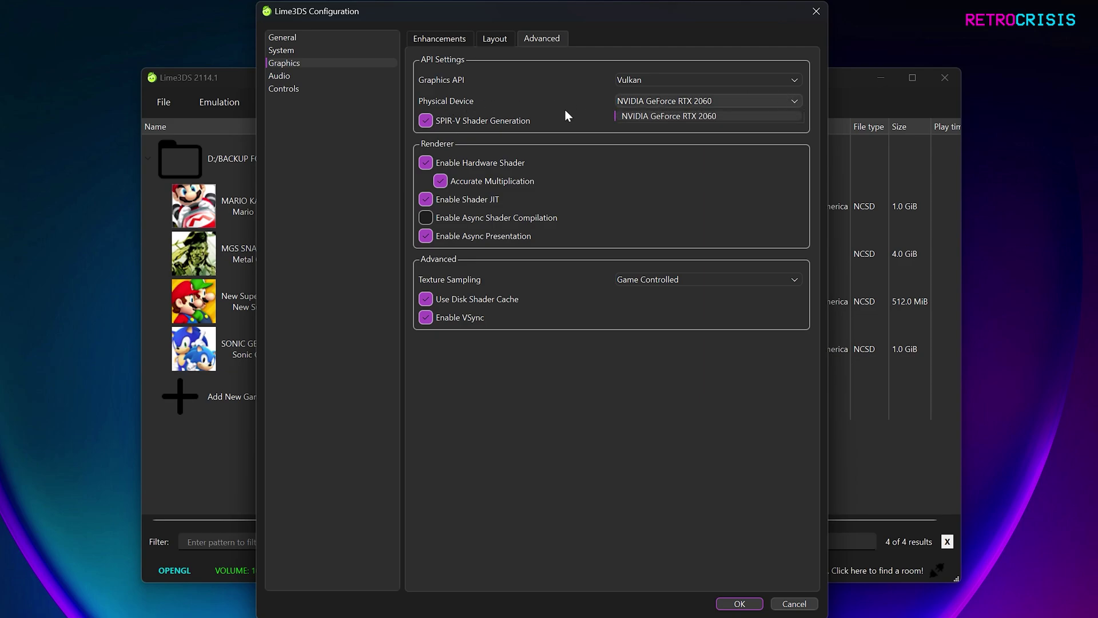
left_click(730, 113)
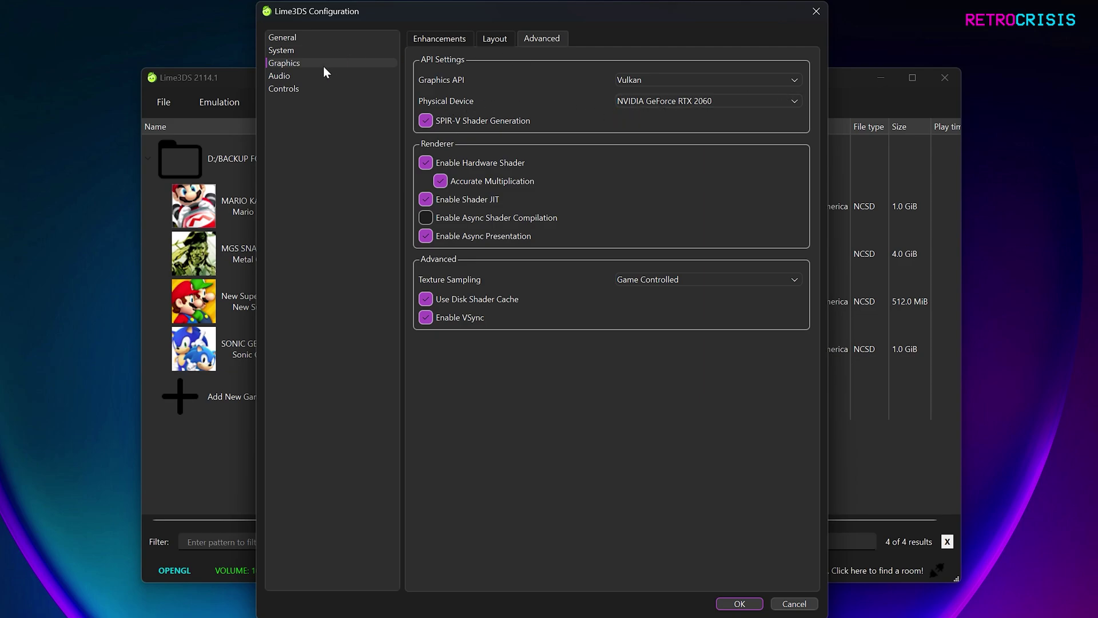
Step: Map the directional pad's left, right, up and down to the controller's Hat 0 directions and save the configuration
left_click(319, 77)
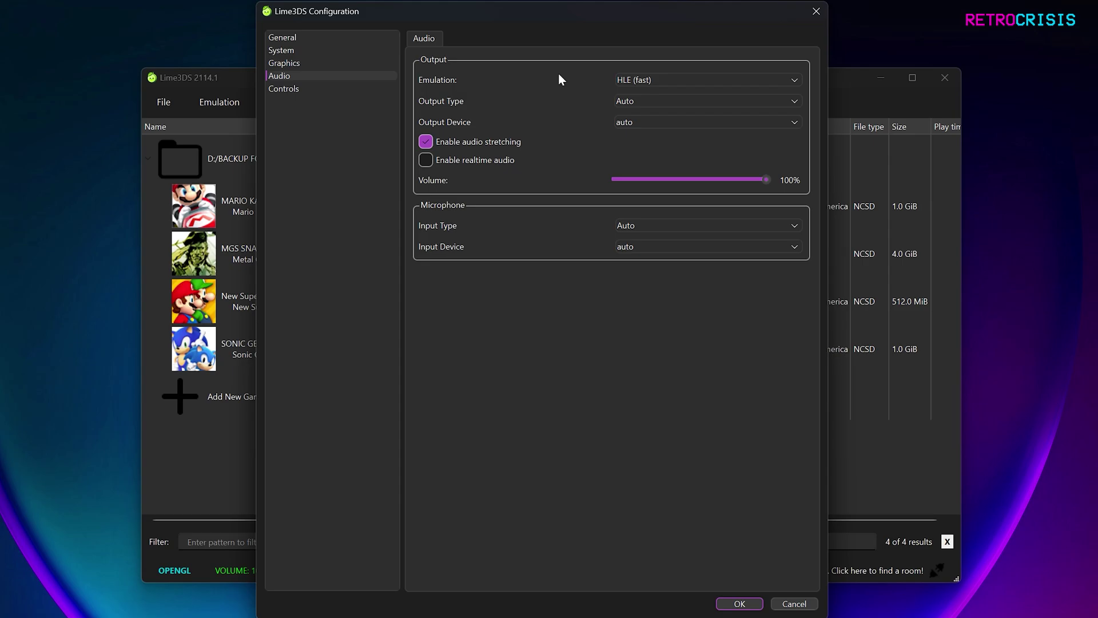
left_click(283, 91)
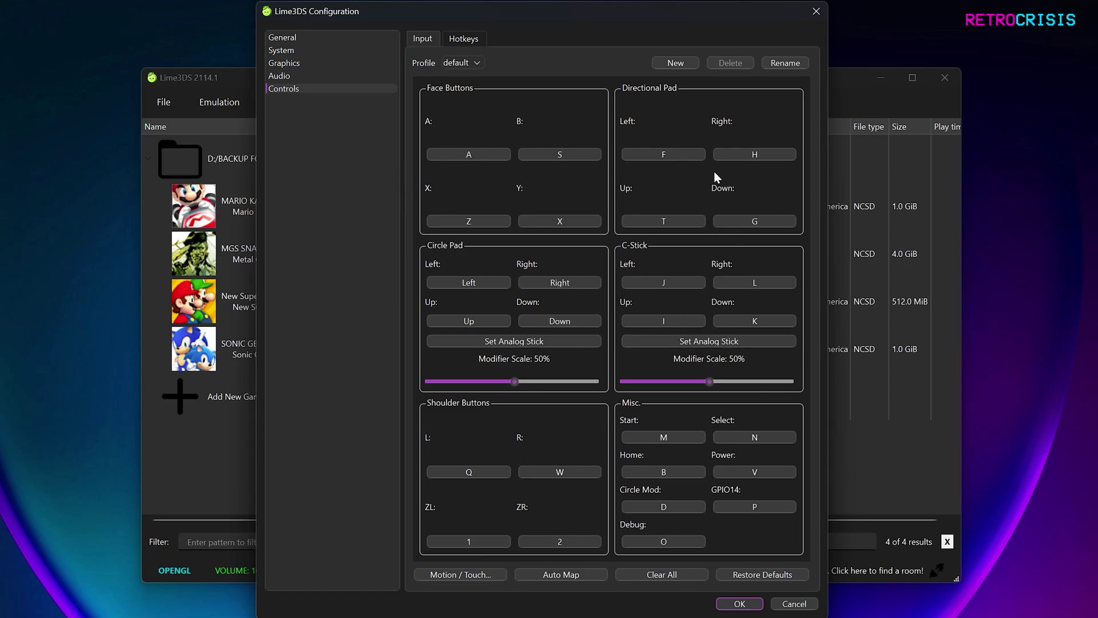
left_click(675, 153)
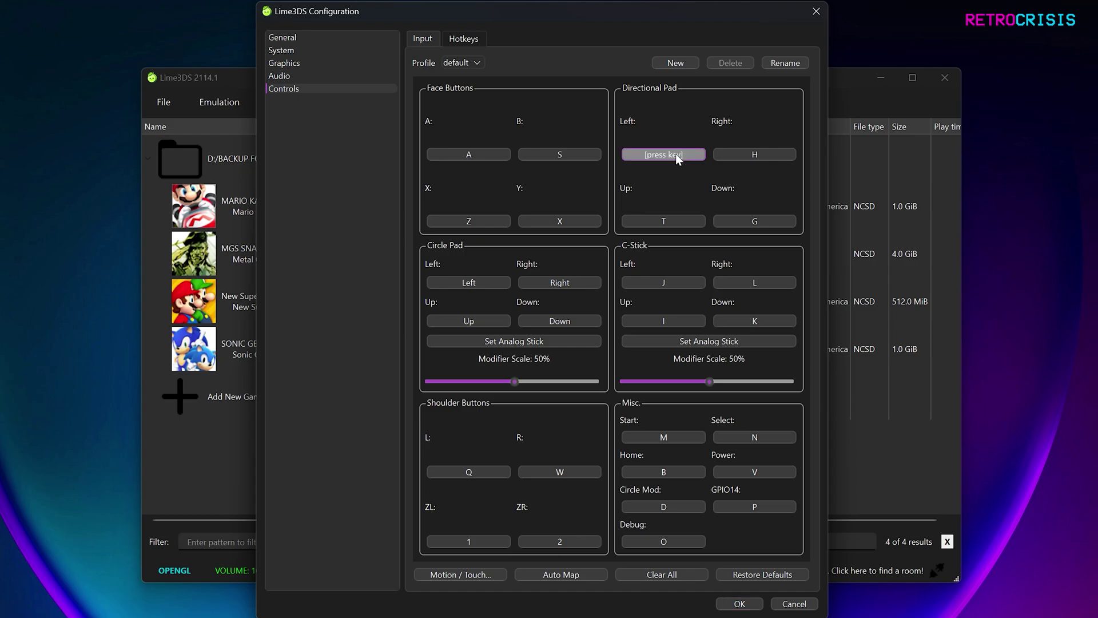
left_click(750, 156)
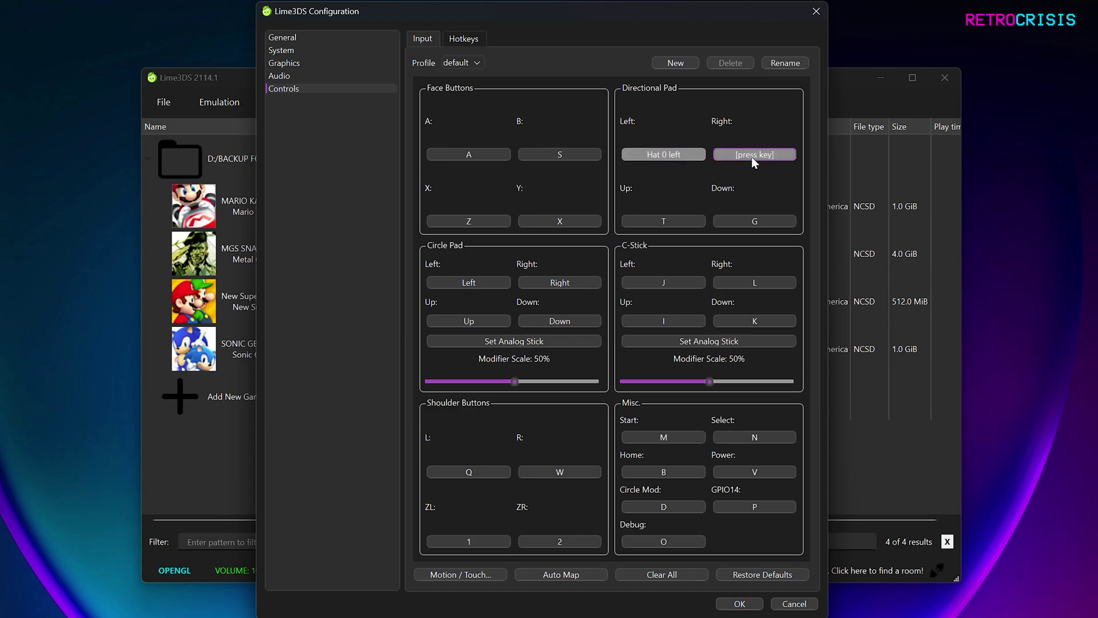
left_click(669, 223)
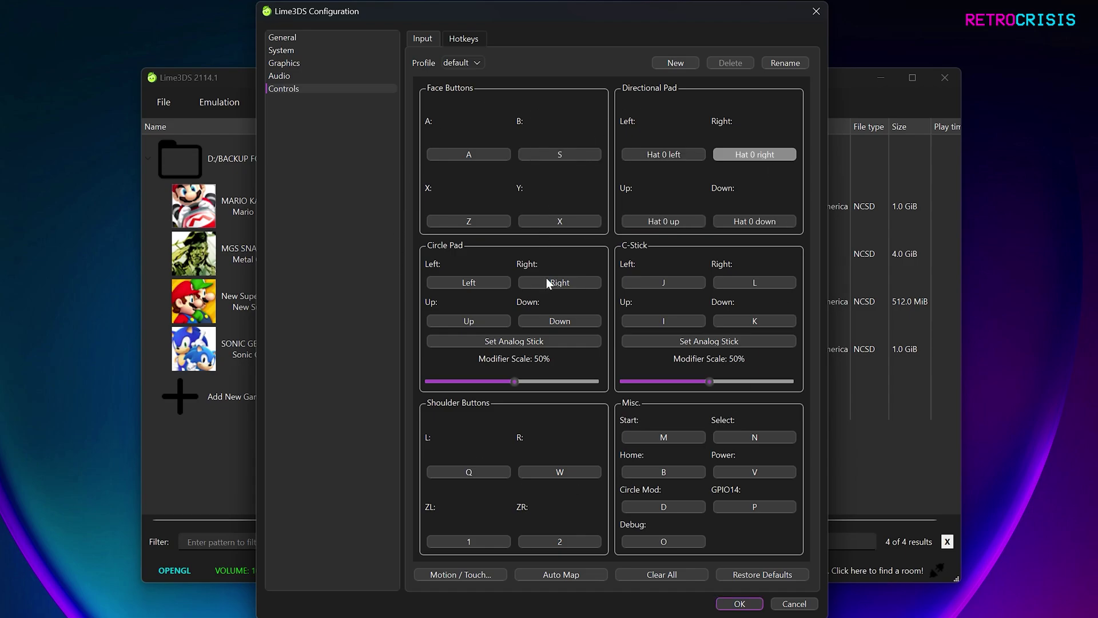
left_click(745, 608)
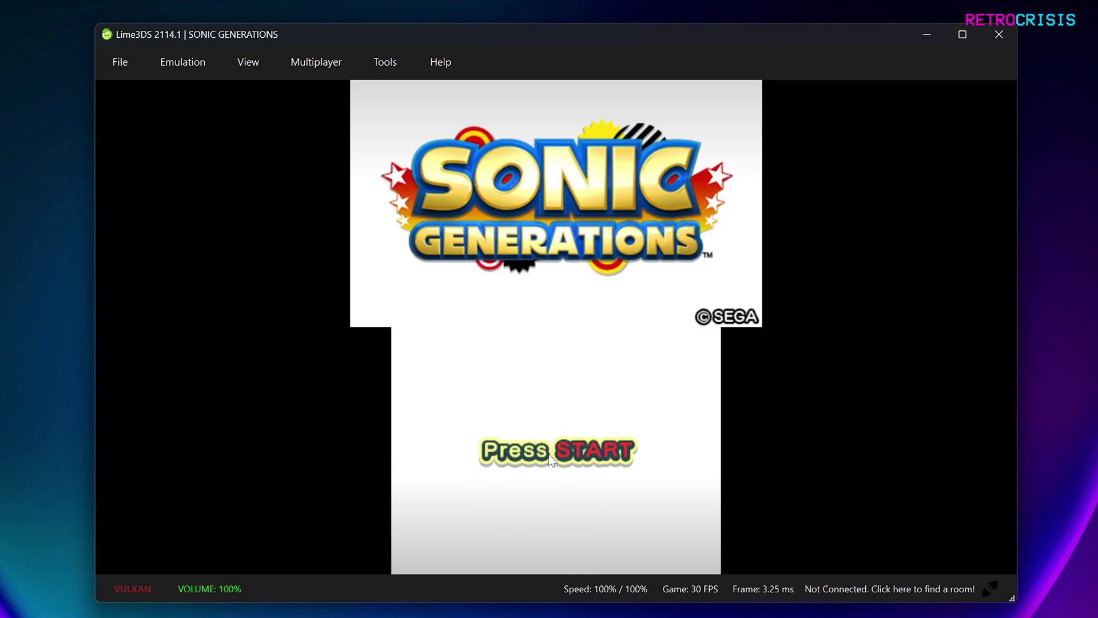
Step: Advance Sonic Generations past its title screen to the main menu and switch the screen layout to Single Screen
left_click(583, 461)
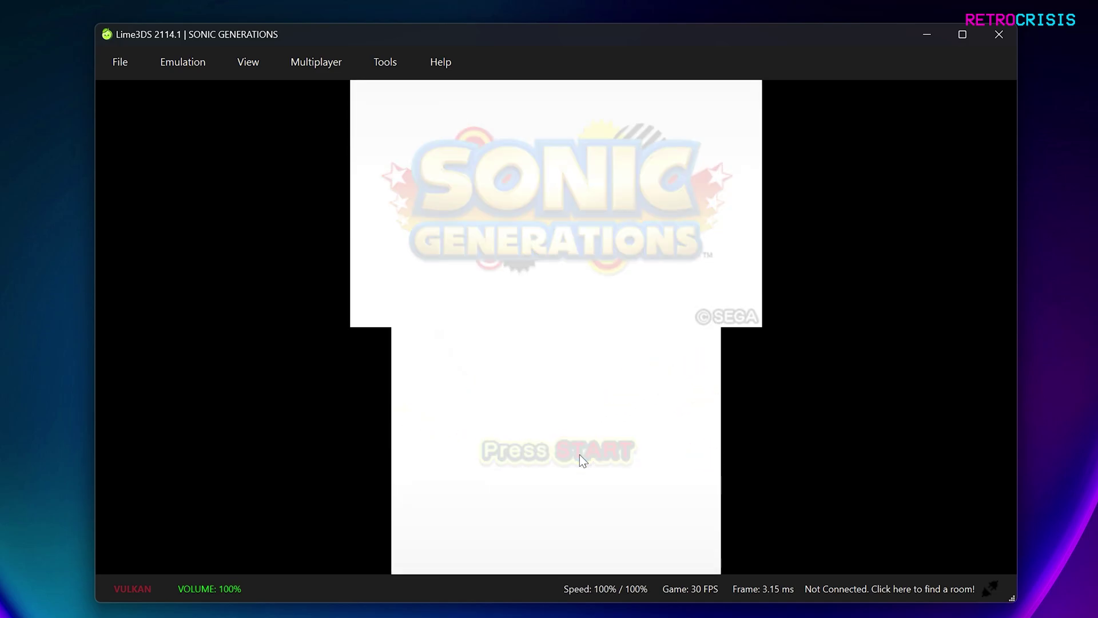
key("alt")
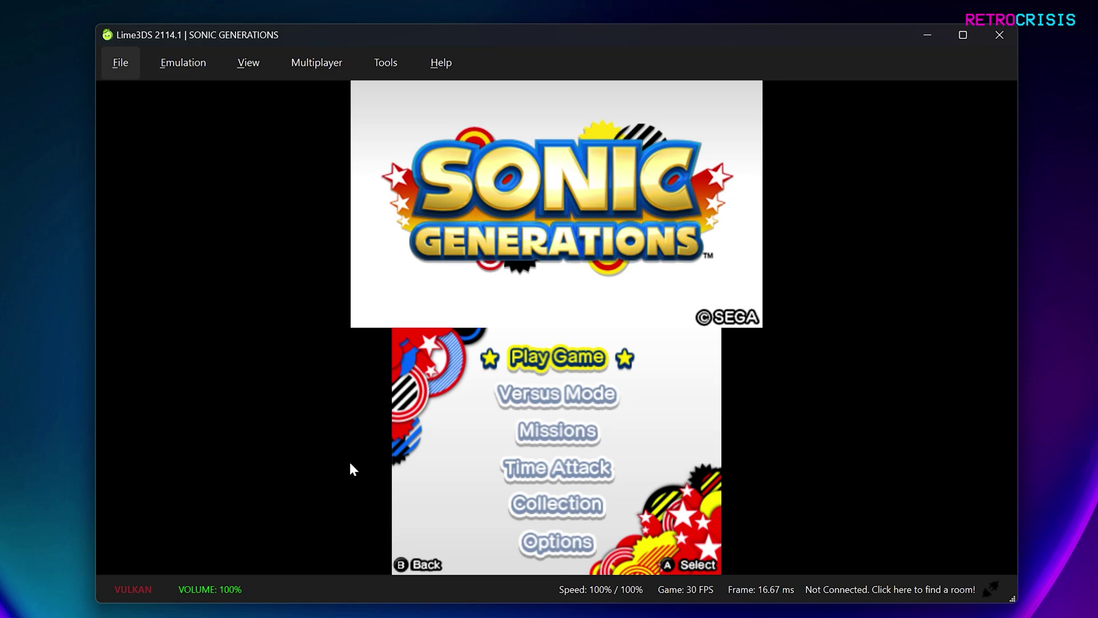
left_click(245, 66)
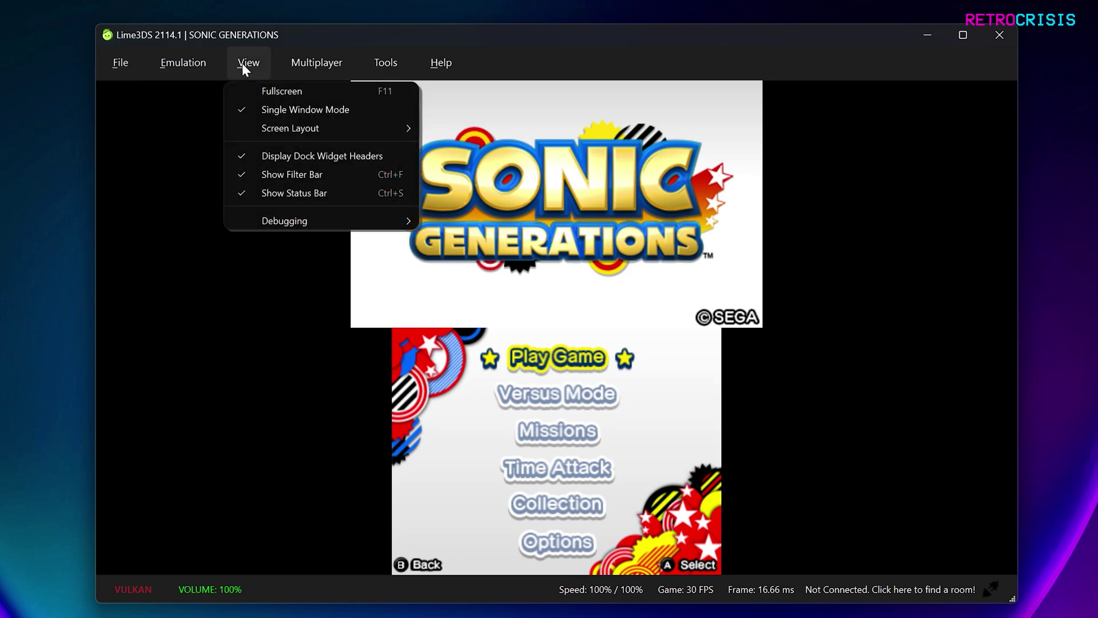
mouse_move(244, 134)
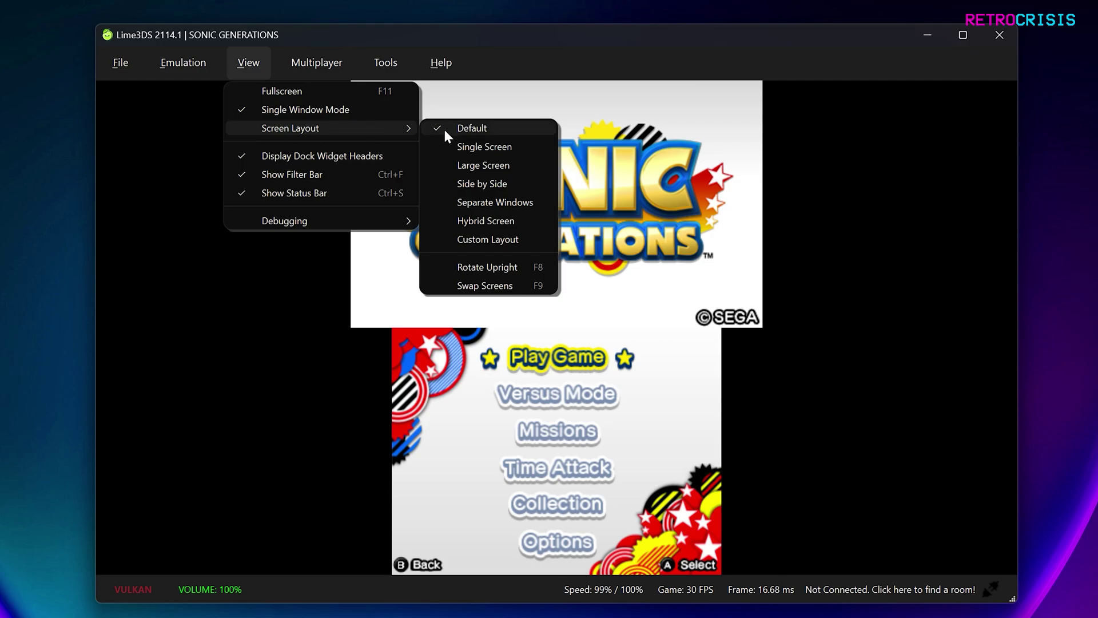
left_click(453, 146)
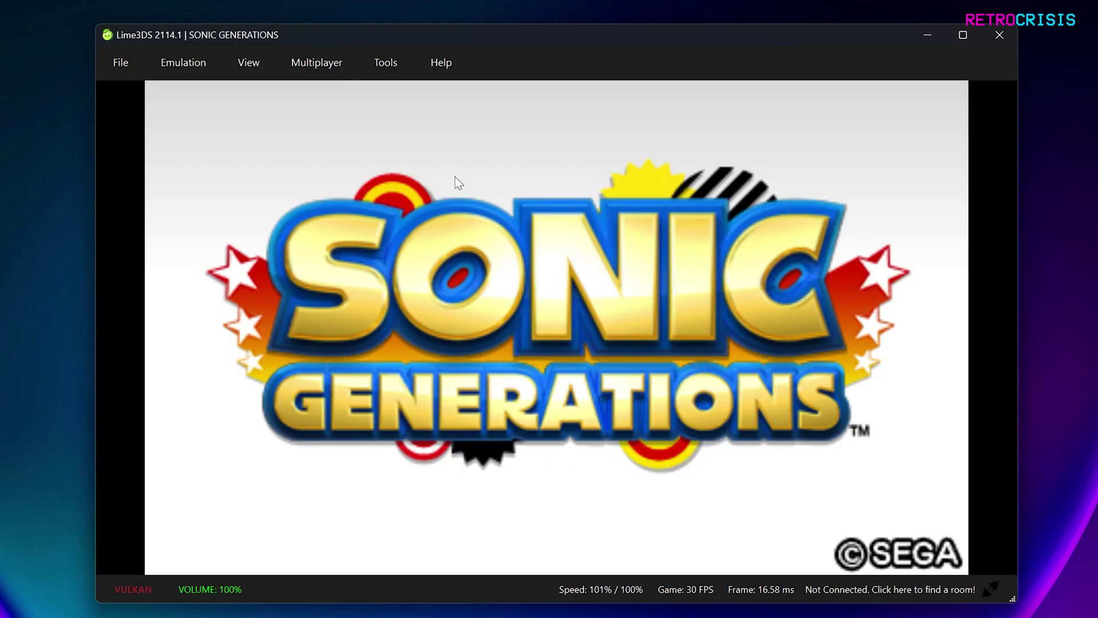
Step: Try the Large Screen layout for the running game and switch to Side by Side
left_click(249, 62)
mouse_move(343, 128)
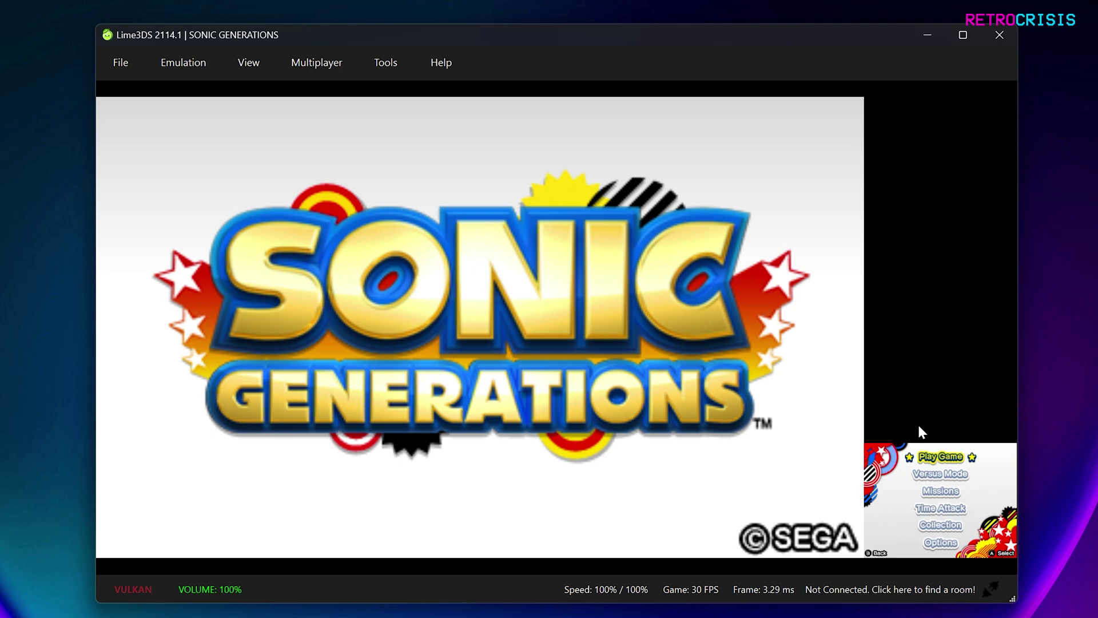
left_click(248, 62)
mouse_move(307, 130)
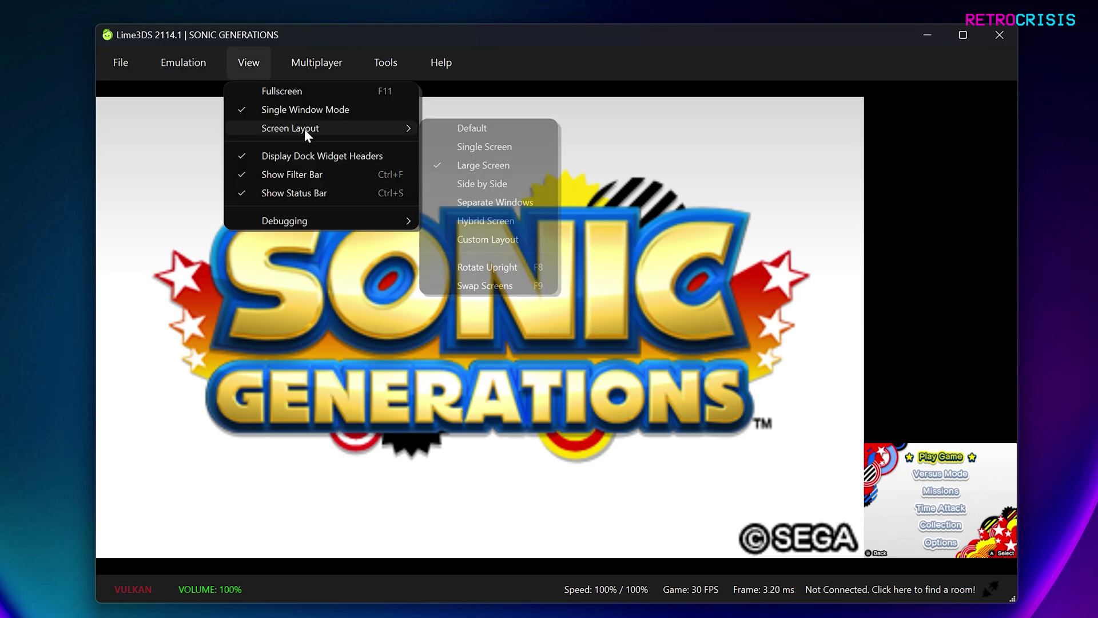
left_click(476, 184)
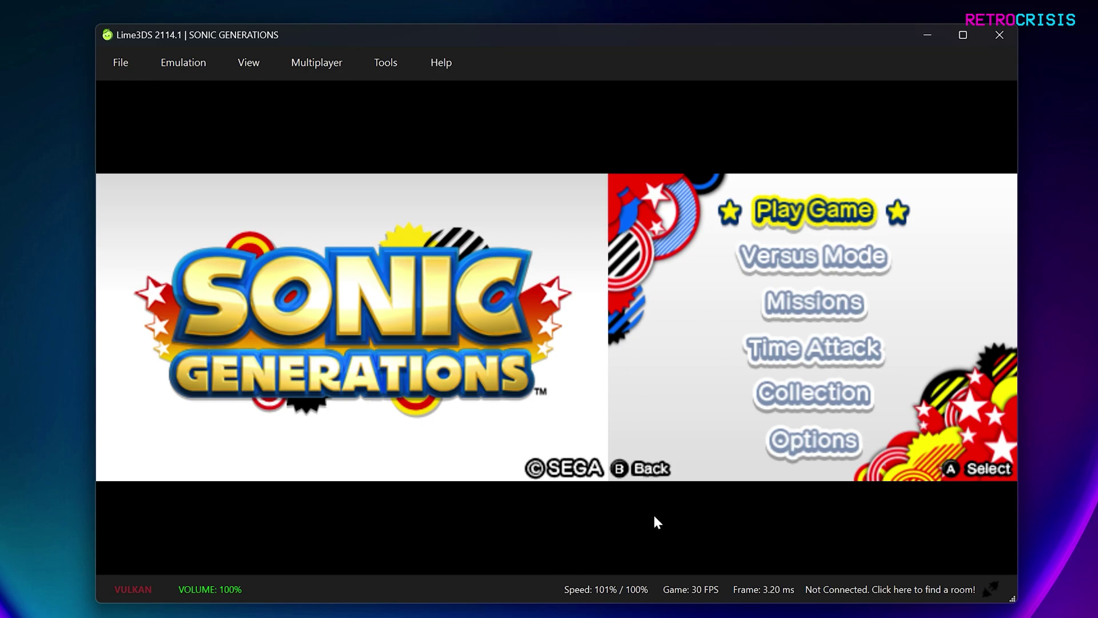
Step: Try the Separate Windows layout for the game and move the second screen's window up and further to the right
left_click(249, 62)
mouse_move(308, 128)
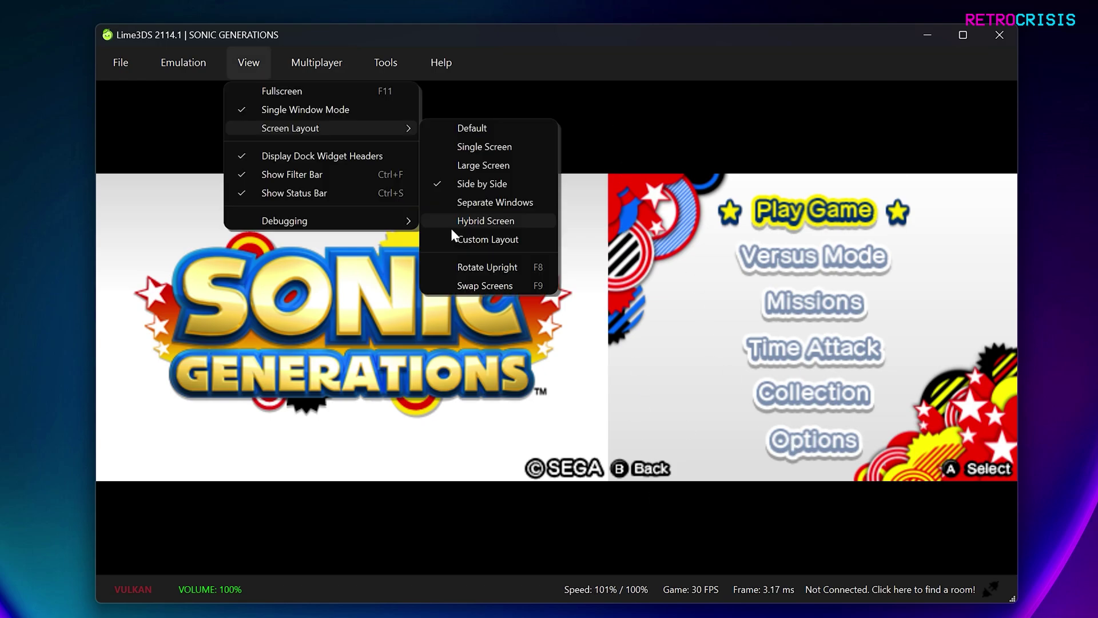
left_click(489, 202)
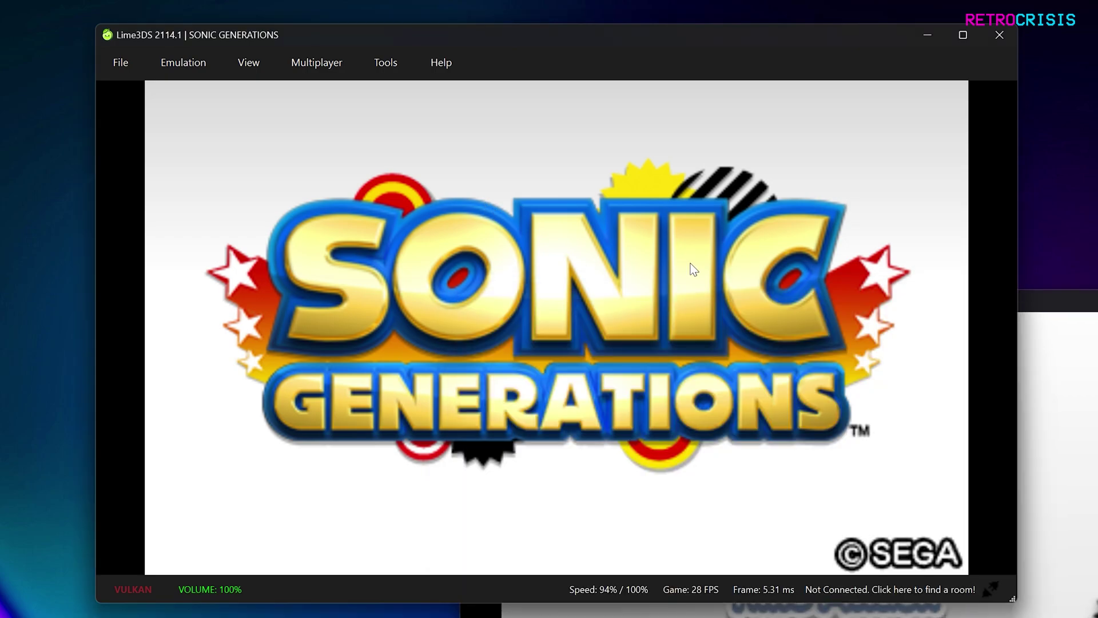
left_click(1055, 308)
left_click_drag(1055, 307, 1095, 213)
Step: Try the Hybrid Screen layout for the running game and switch to Custom Layout
left_click(249, 63)
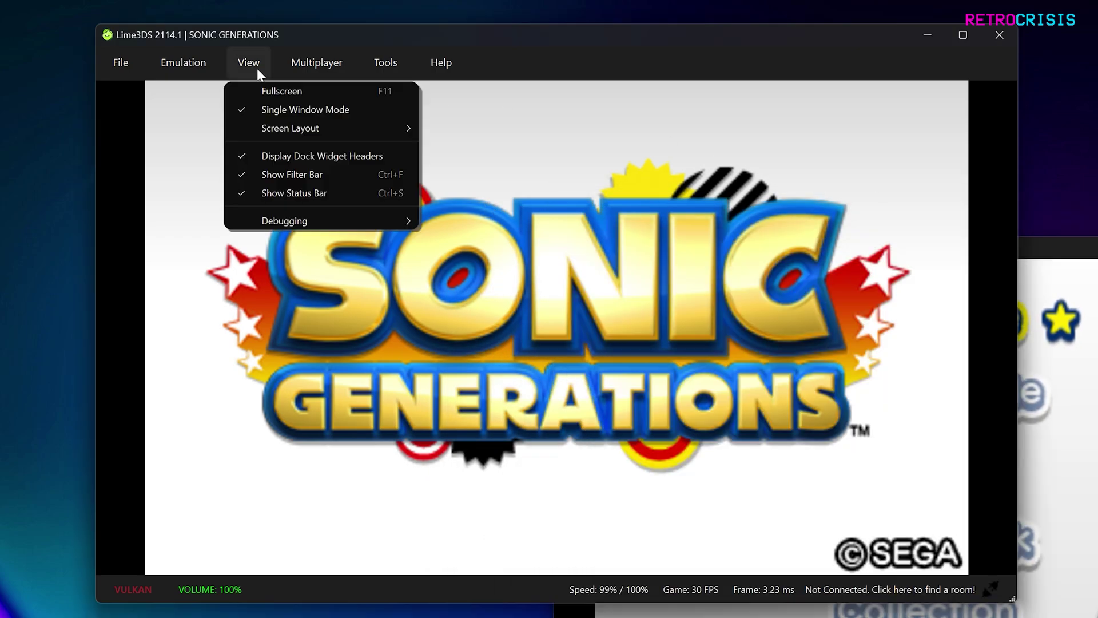
mouse_move(293, 129)
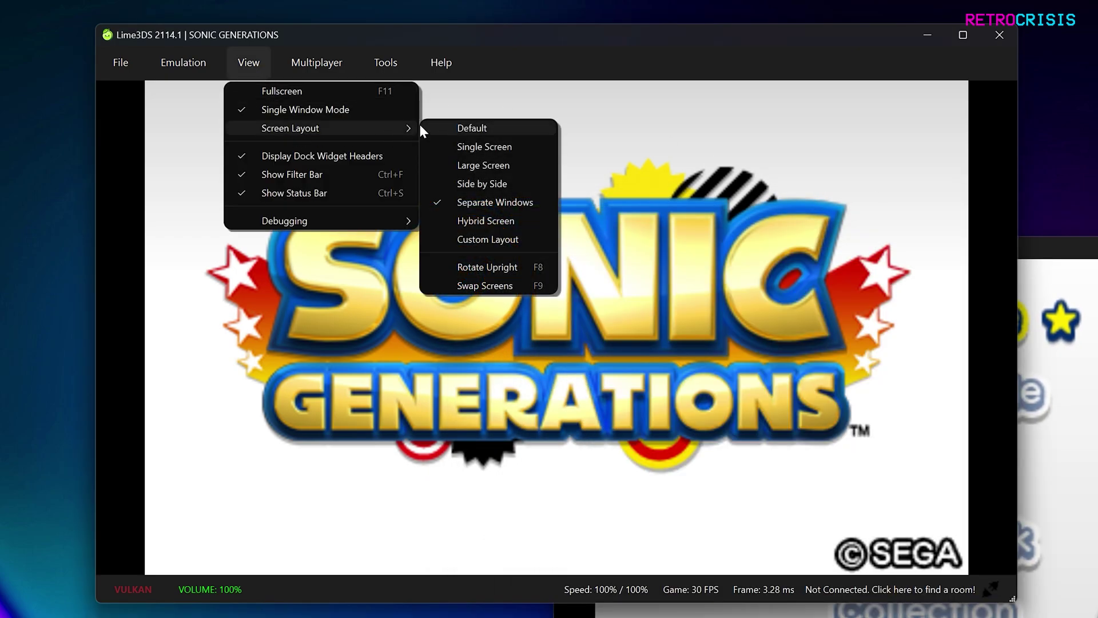
left_click(497, 221)
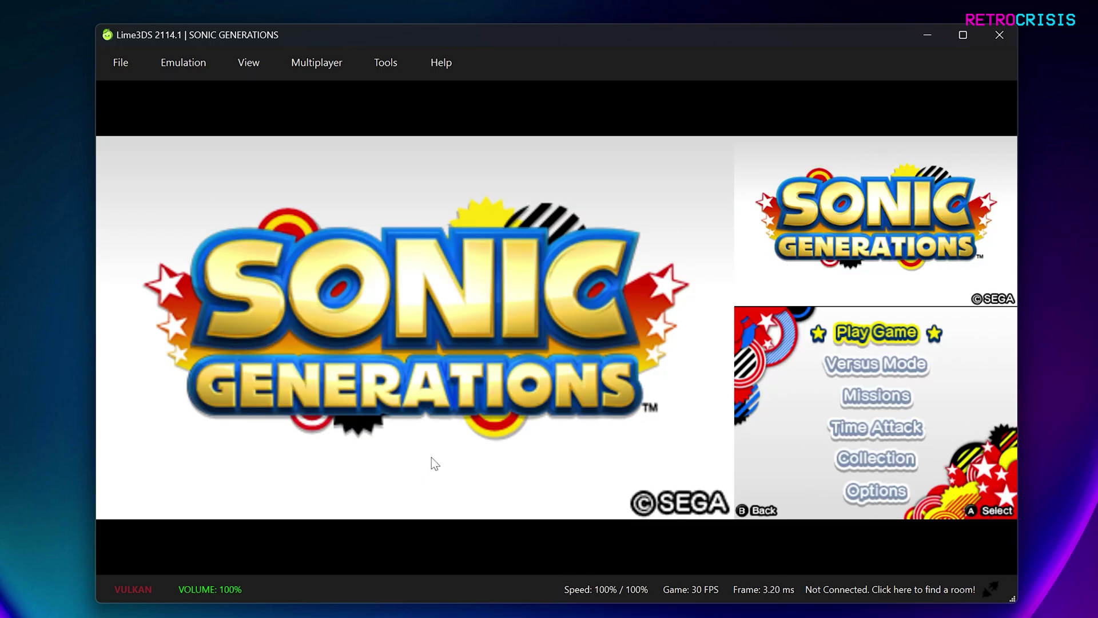
left_click(248, 63)
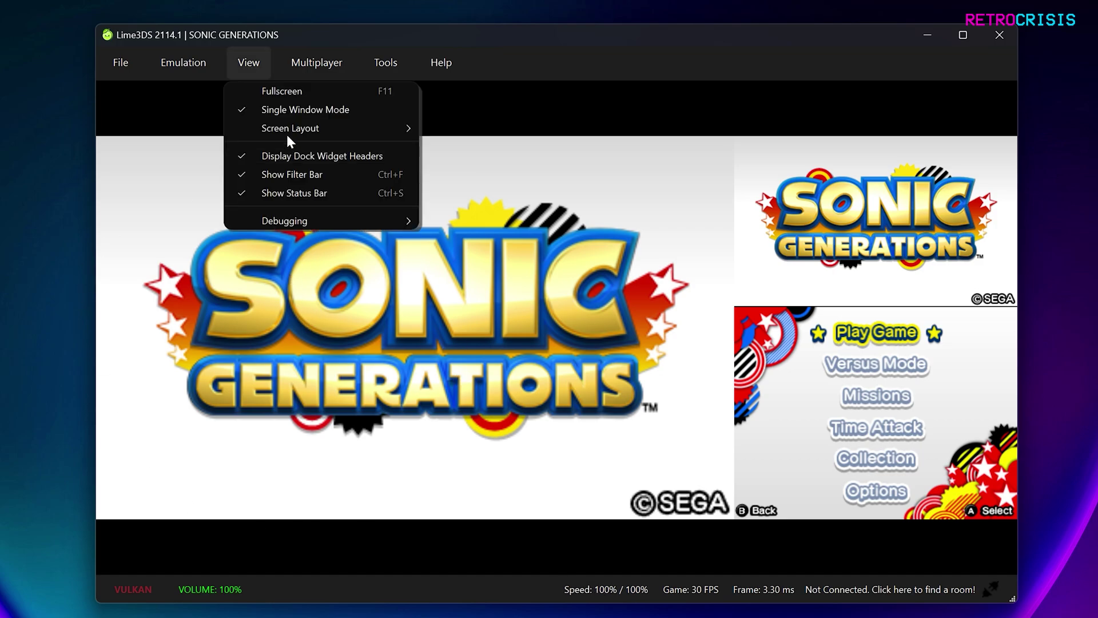
mouse_move(288, 129)
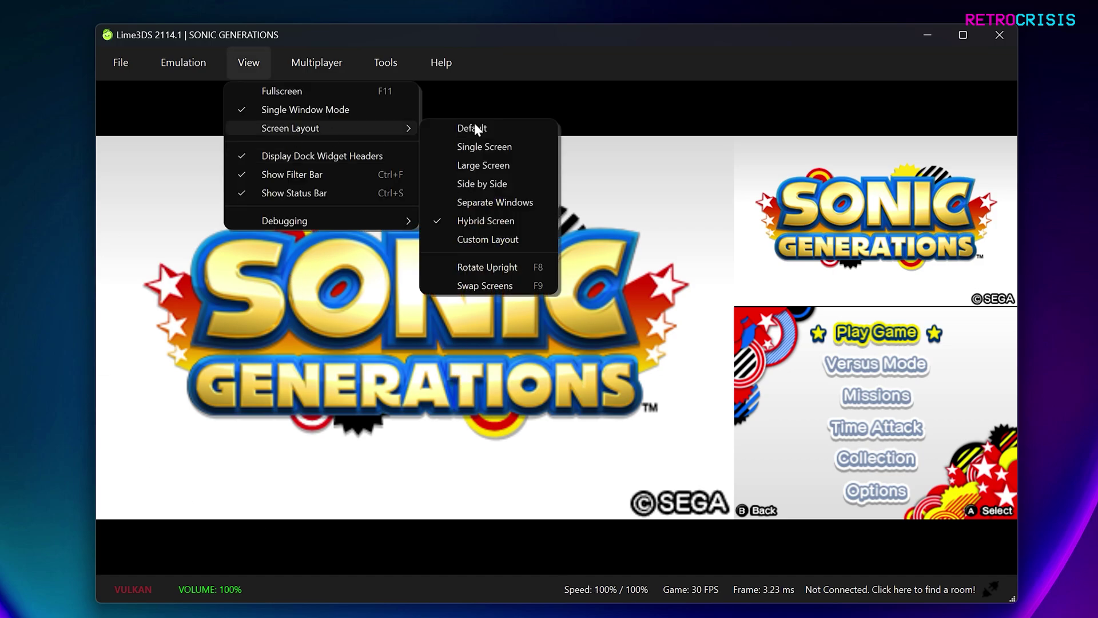
left_click(523, 240)
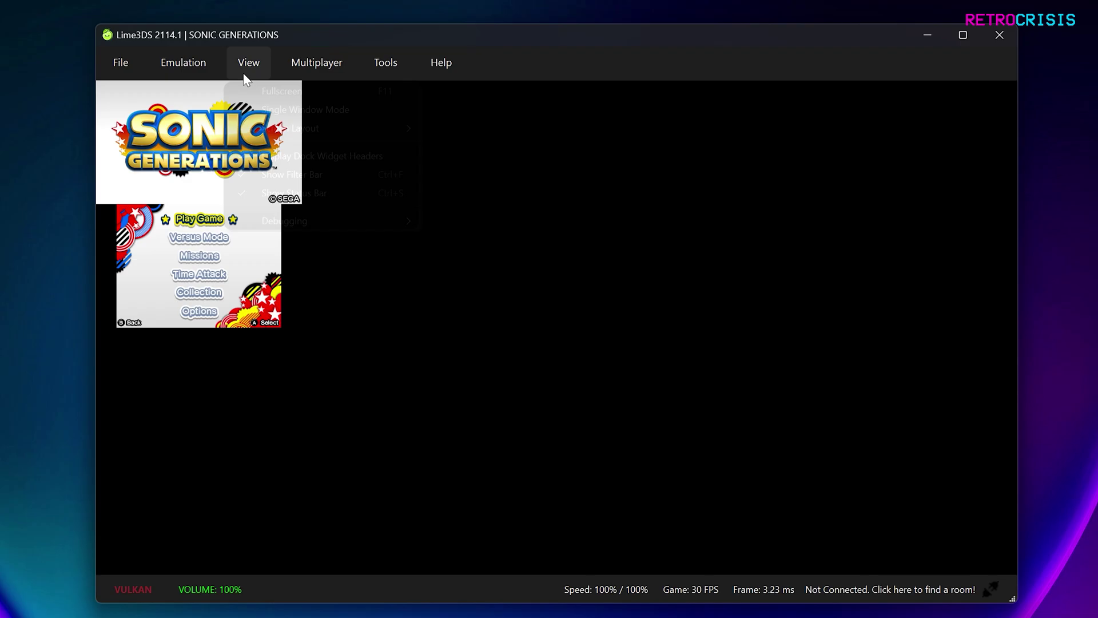
Step: Set the screen layout back to Side by Side and toggle from it to the stacked Default layout
mouse_move(320, 128)
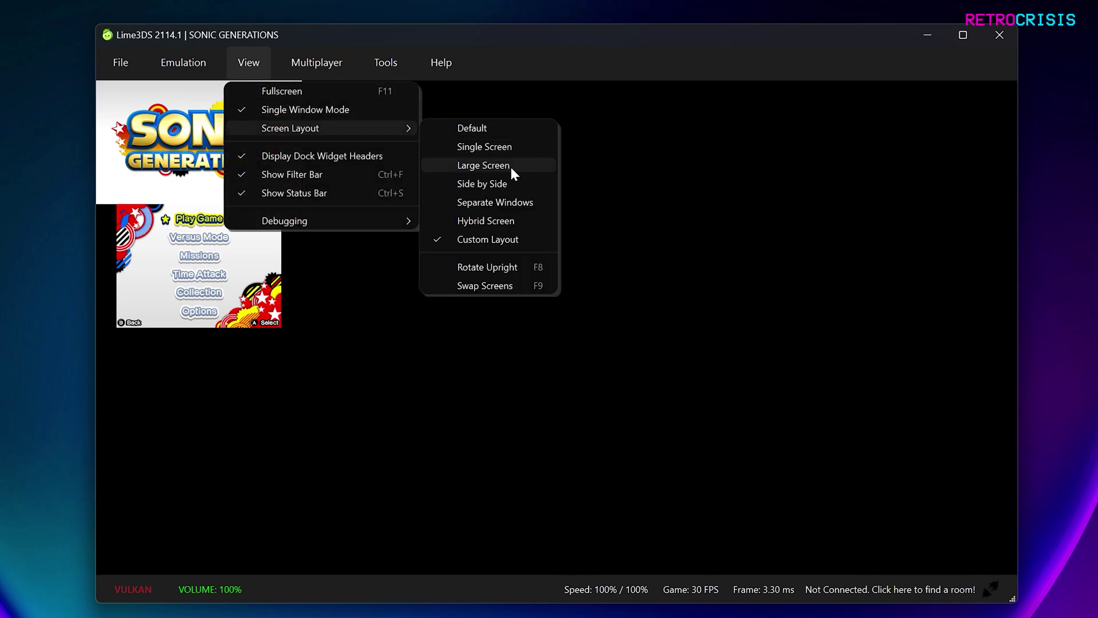
left_click(517, 182)
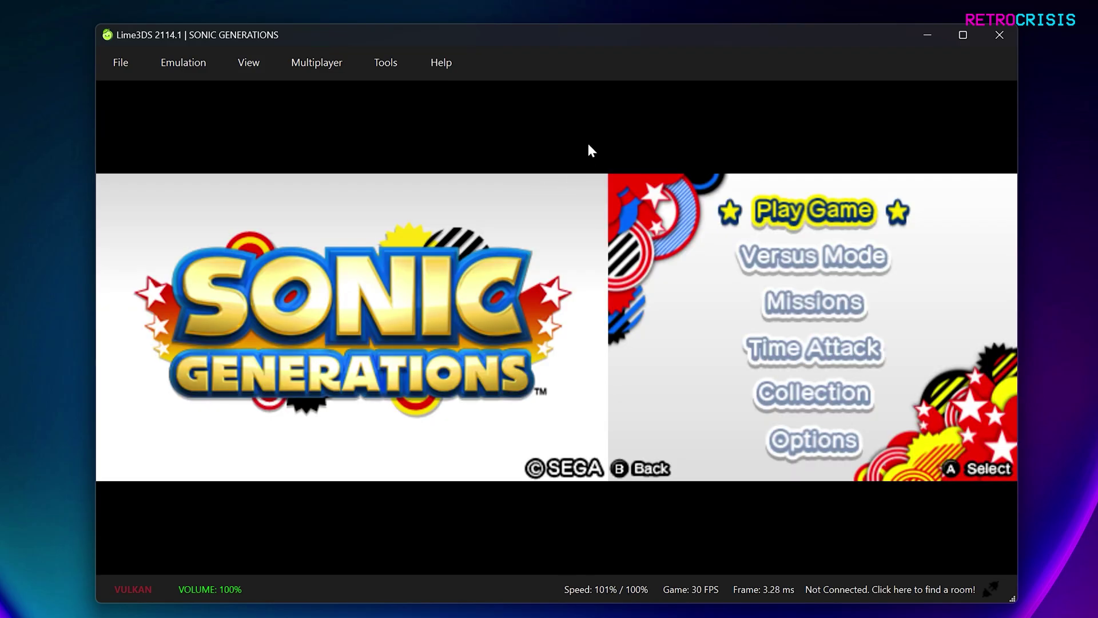
key("F10")
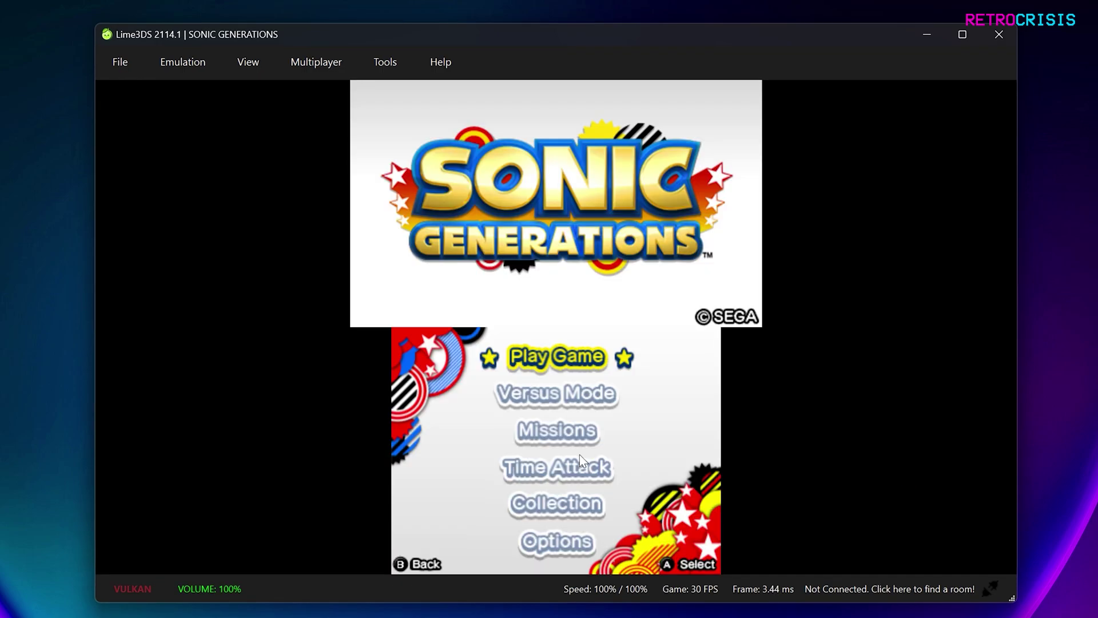